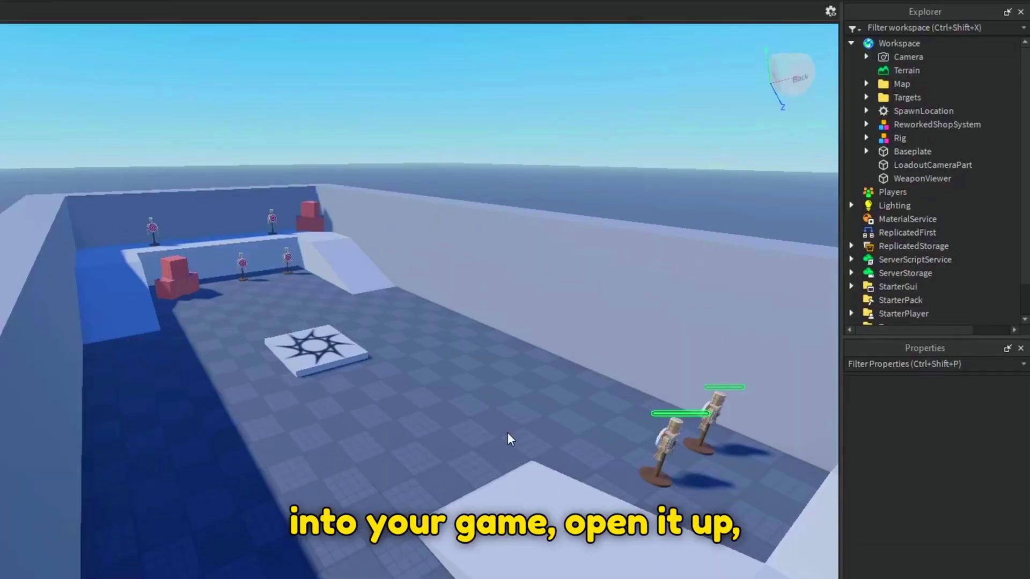
# Delete the old Main GUI from StarterGui
pyautogui.click(865, 124)
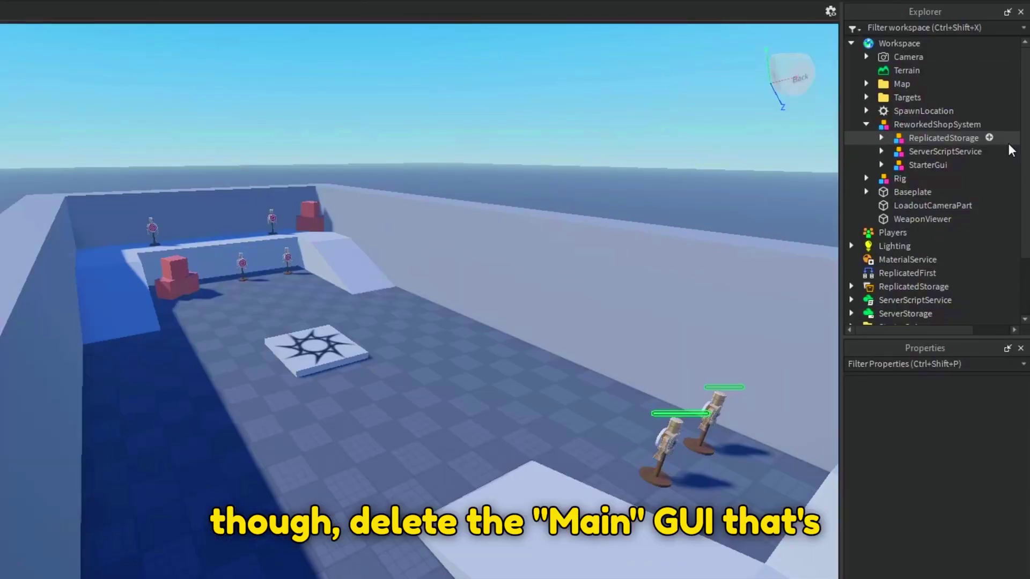
pyautogui.scroll(-2, 1009, 143)
pyautogui.click(852, 250)
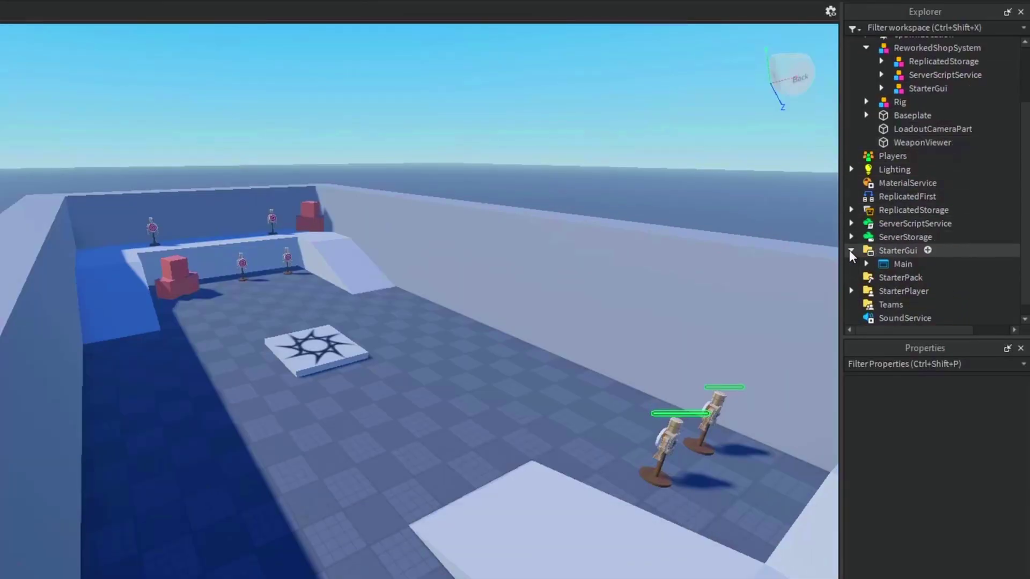
pyautogui.click(884, 262)
pyautogui.press('Delete')
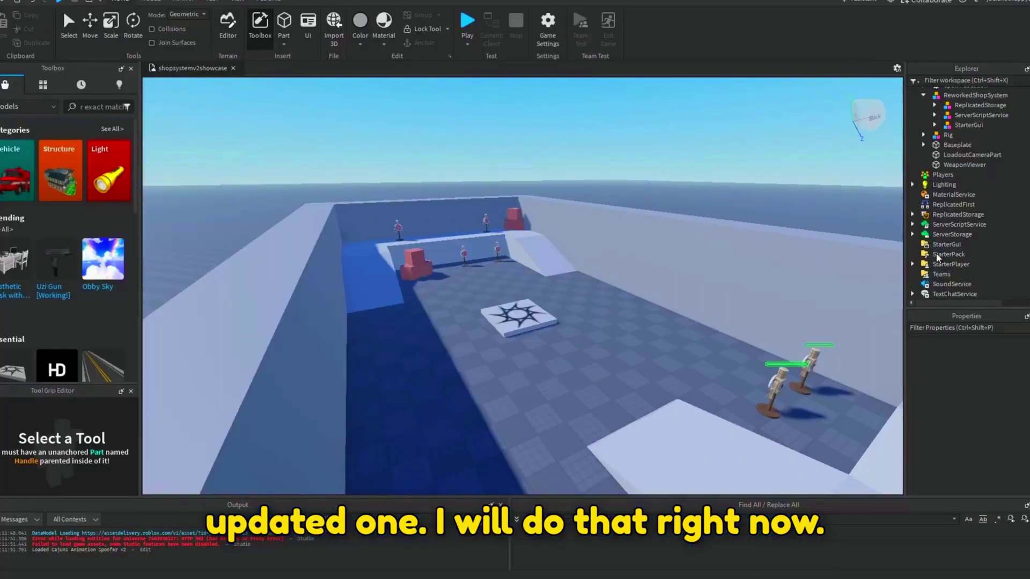
# Ungroup the shop system's ReplicatedStorage, ServerScriptService and StarterGui groups into their services
pyautogui.click(959, 106)
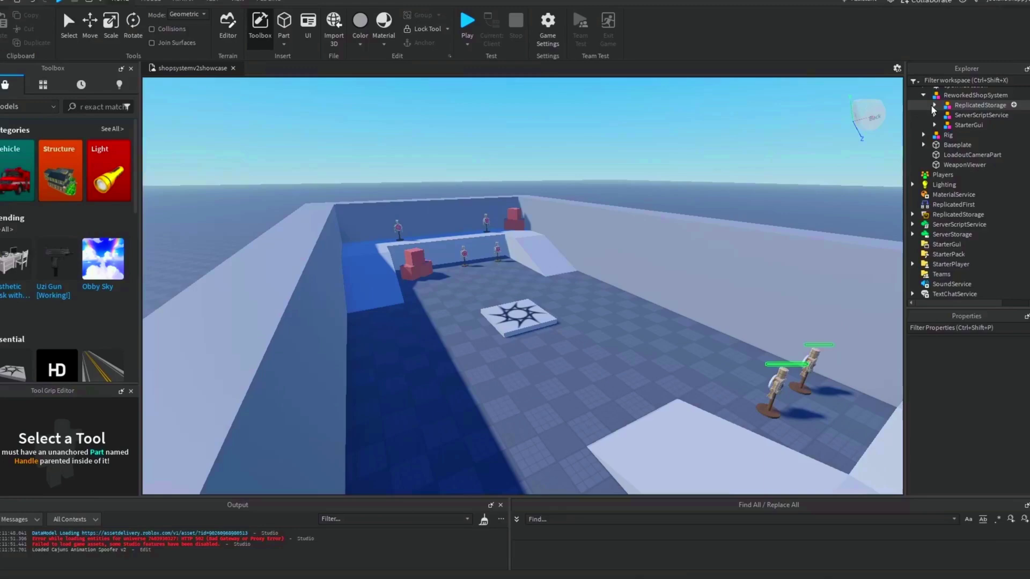
pyautogui.rightClick(948, 297)
pyautogui.click(920, 110)
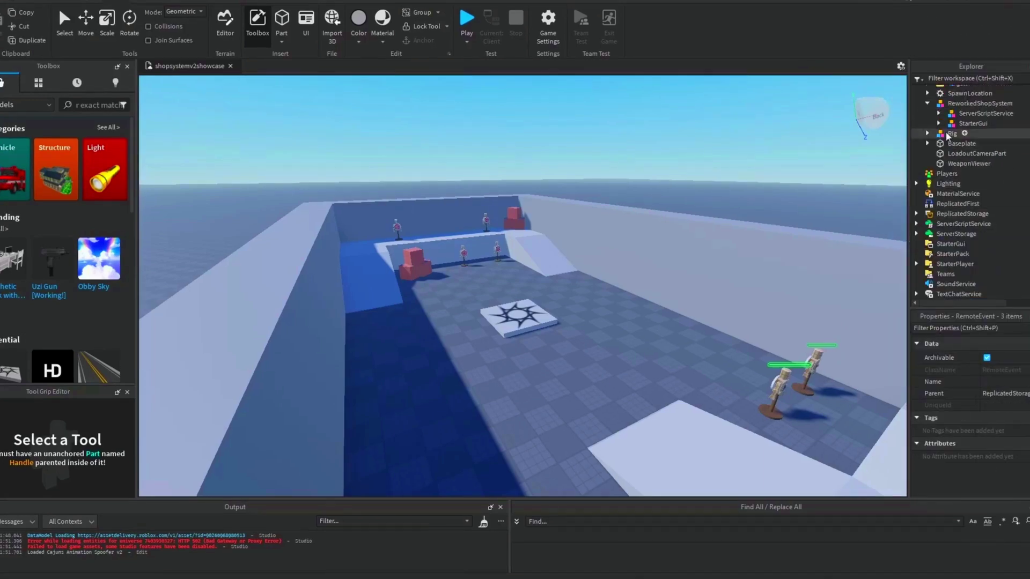
pyautogui.click(975, 223)
pyautogui.moveTo(954, 116); pyautogui.dragTo(951, 284)
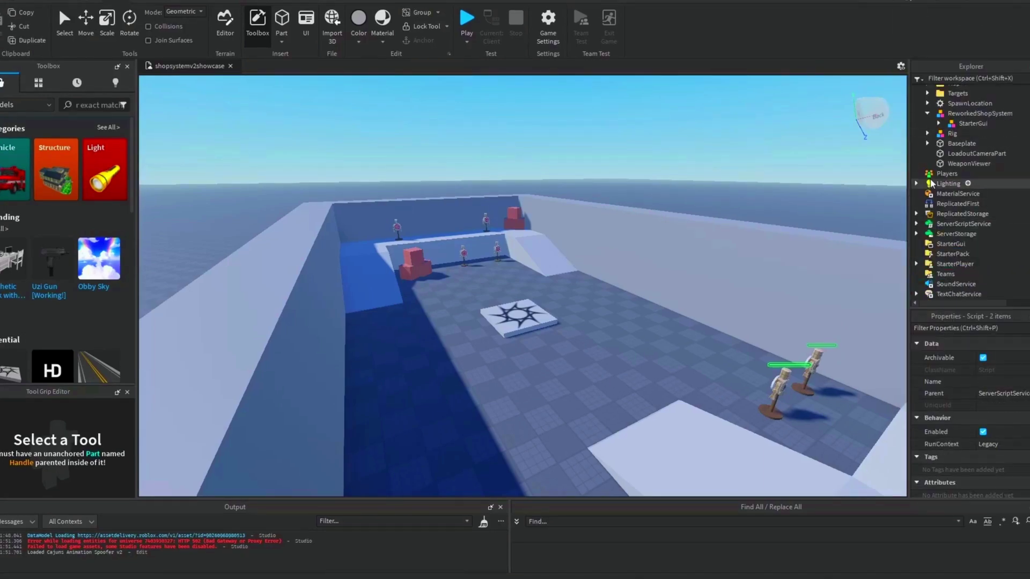
pyautogui.rightClick(955, 235)
pyautogui.click(954, 114)
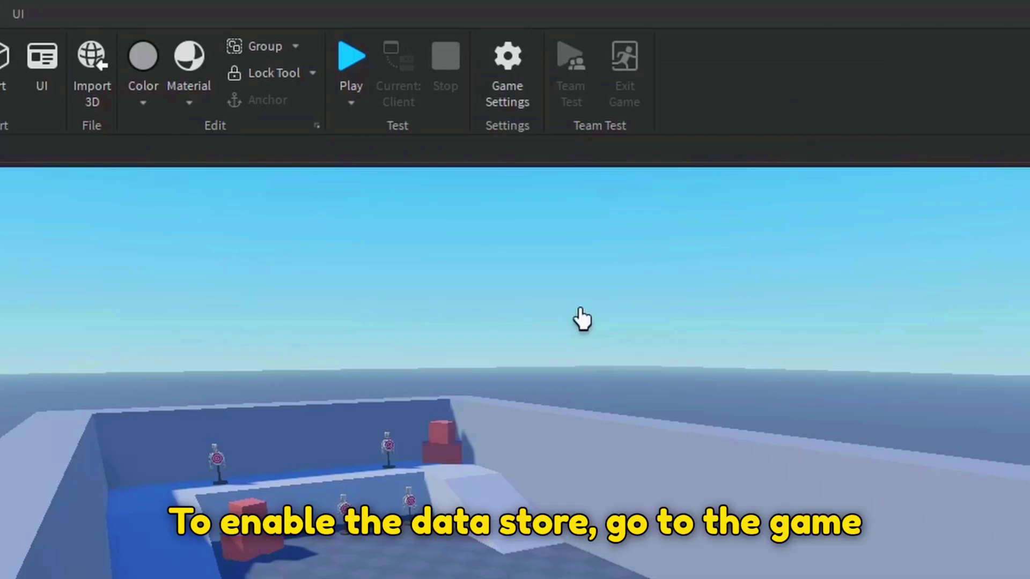
# Turn on Enable Studio Access to API Services under Game Settings > Security and save
pyautogui.click(515, 98)
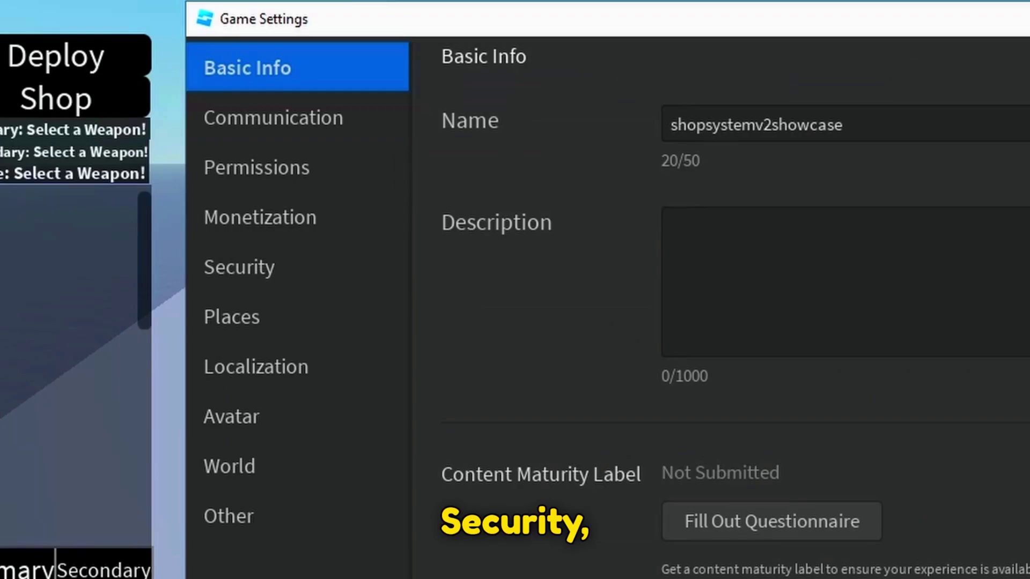
pyautogui.click(338, 276)
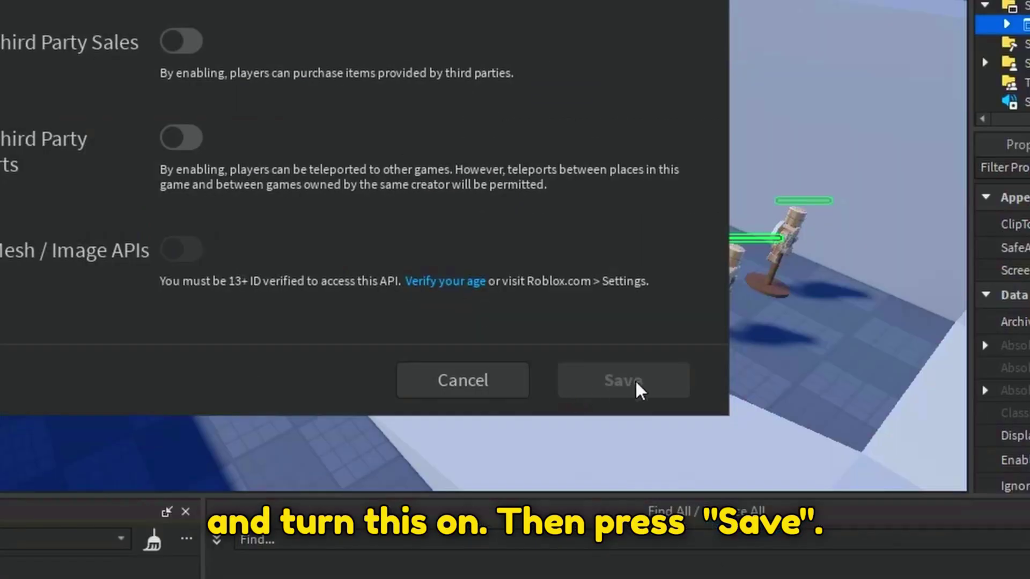
pyautogui.click(637, 386)
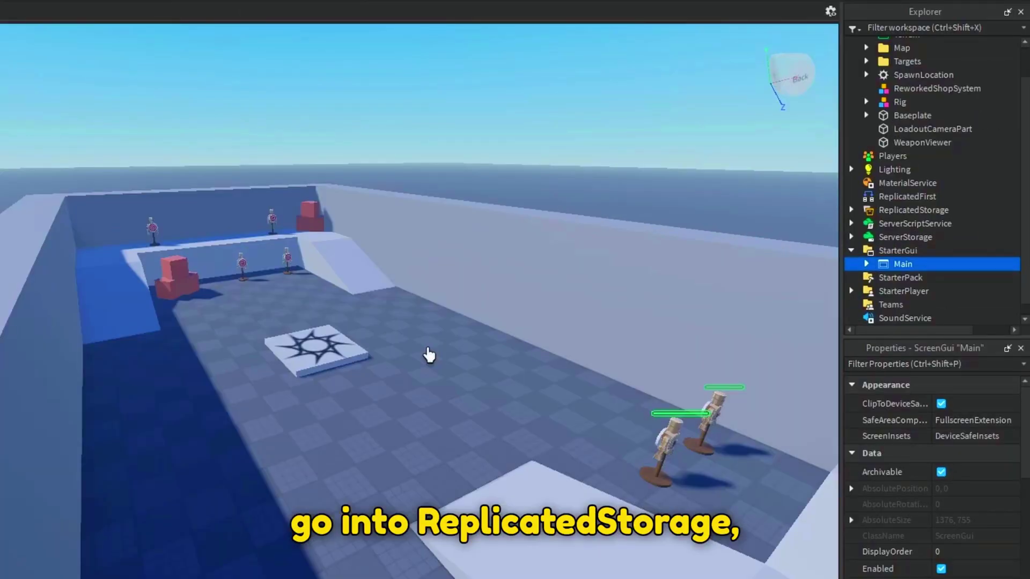
# Add a StringValue named Price to the AutoBlaster weapon folder
pyautogui.click(852, 210)
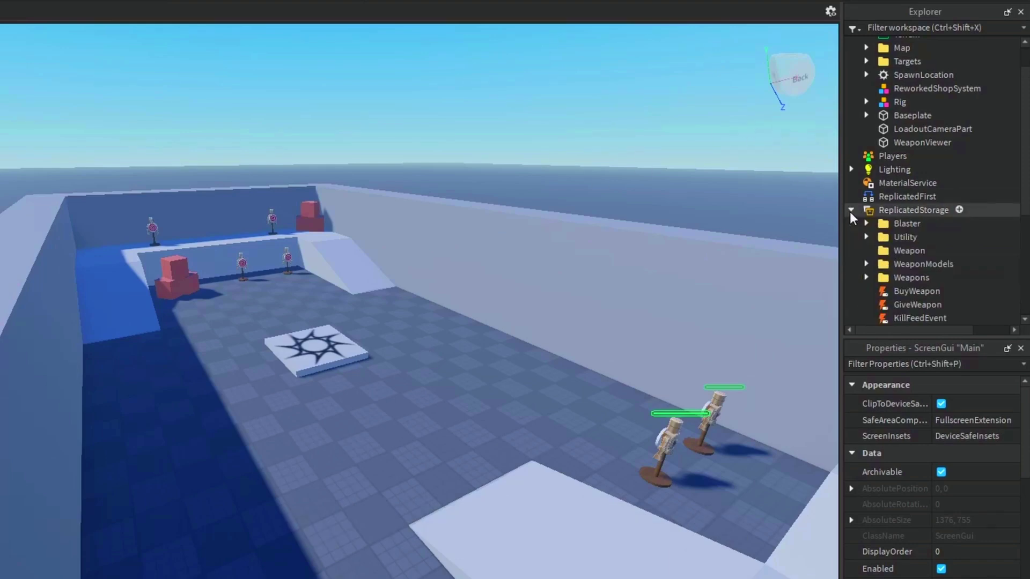
pyautogui.scroll(-2, 850, 211)
pyautogui.click(867, 208)
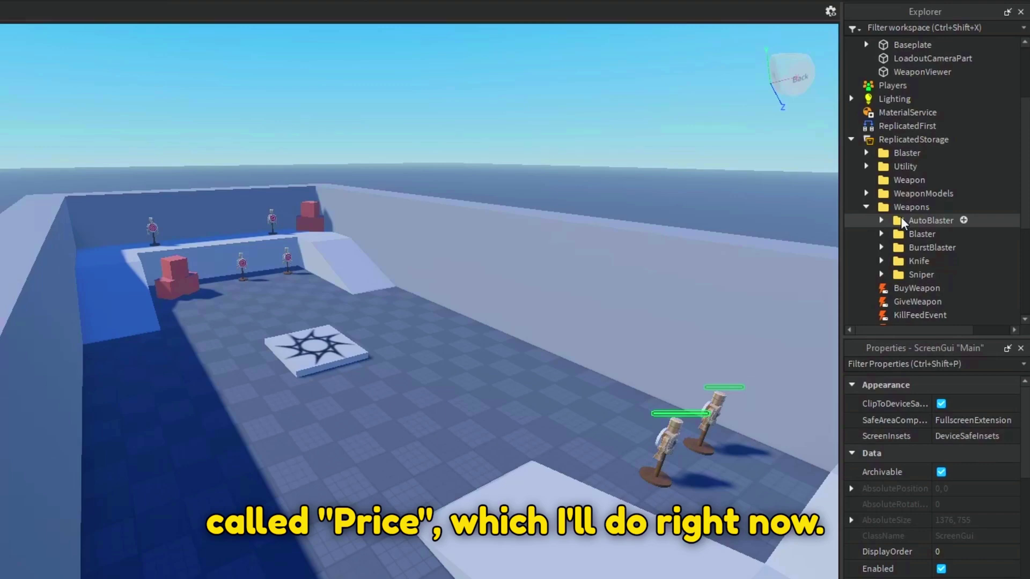
pyautogui.click(964, 221)
pyautogui.write('string')
pyautogui.click(934, 259)
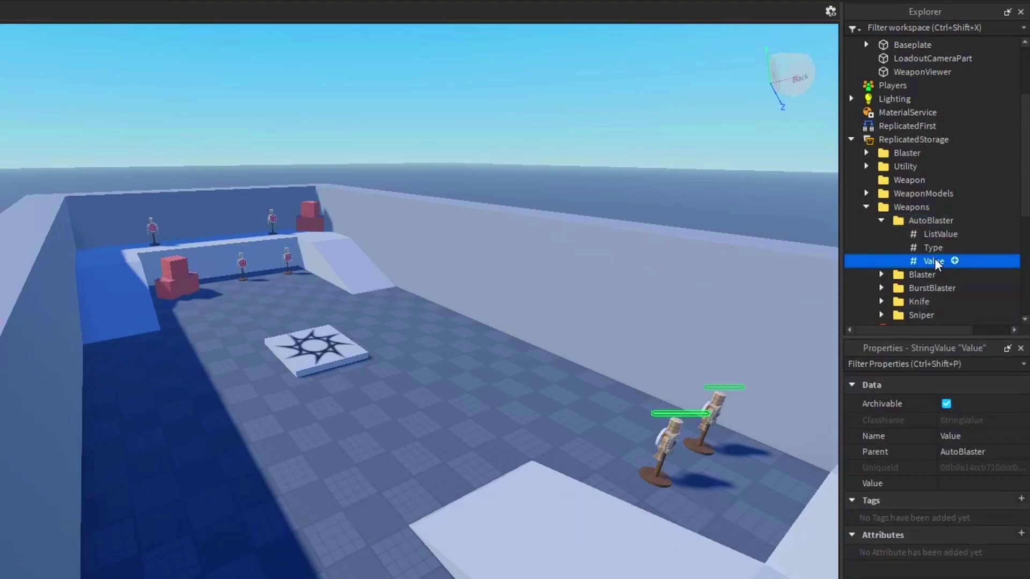
pyautogui.press('F2')
pyautogui.write('Price')
pyautogui.press('Return')
# Copy the Price value into Blaster, BurstBlaster, Knife and Sniper
pyautogui.hotkey('ctrl', 'd')
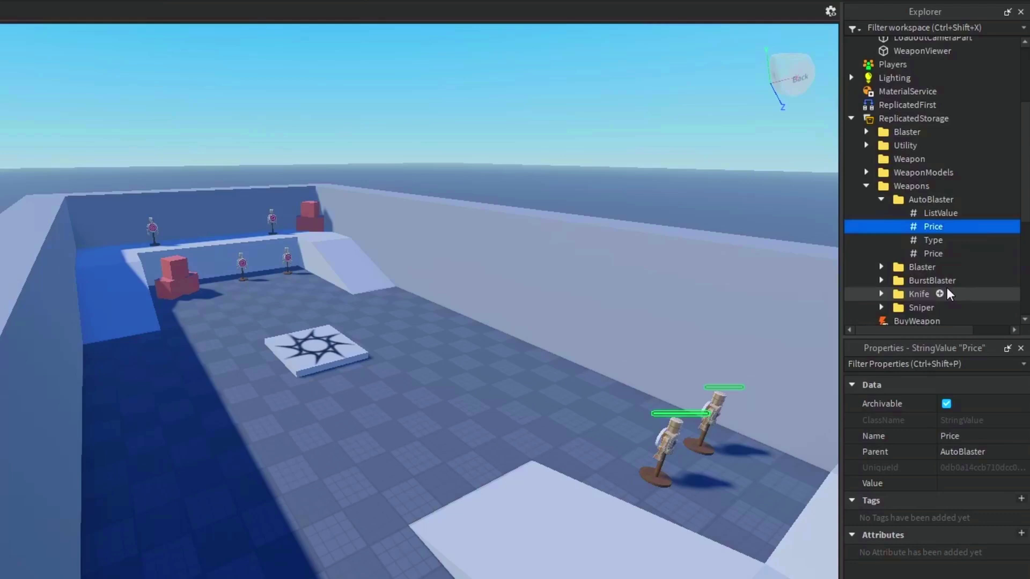
pyautogui.moveTo(933, 223); pyautogui.dragTo(913, 253)
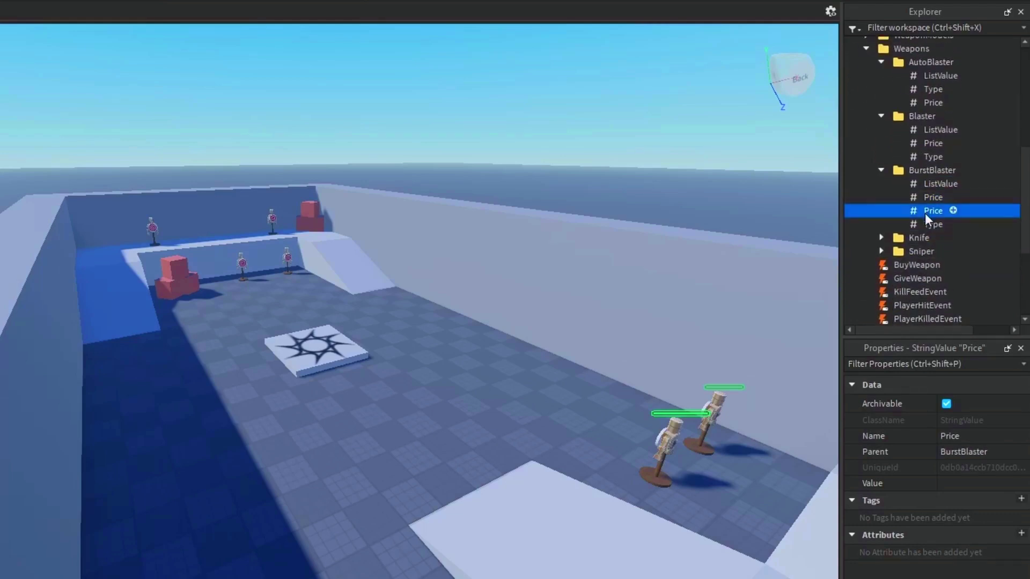
pyautogui.hotkey('ctrl', 'd')
pyautogui.moveTo(925, 213); pyautogui.dragTo(958, 185)
pyautogui.scroll(3, 959, 187)
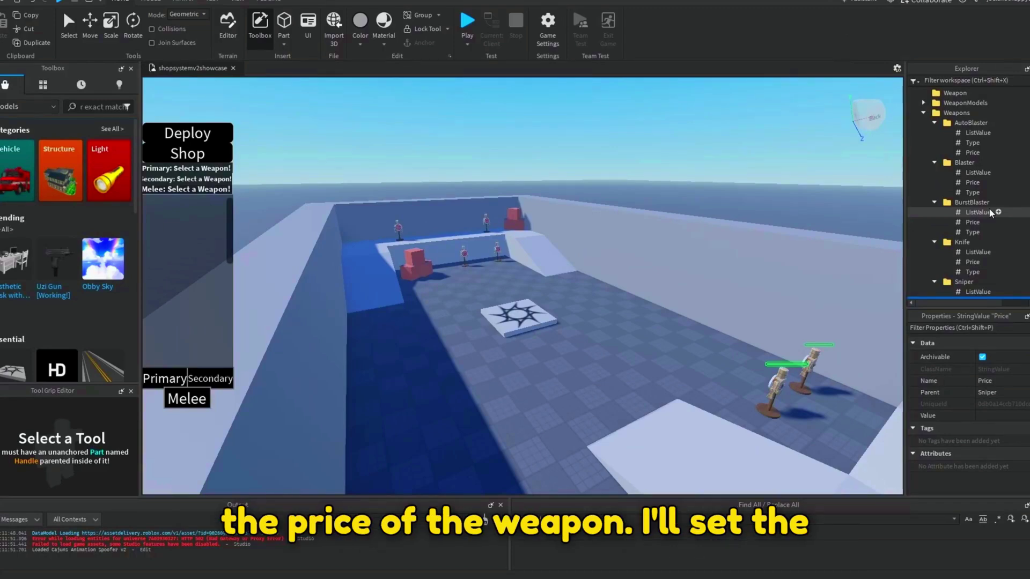
# Set the prices: AutoBlaster and Blaster left at 0, BurstBlaster set to 100
pyautogui.click(972, 152)
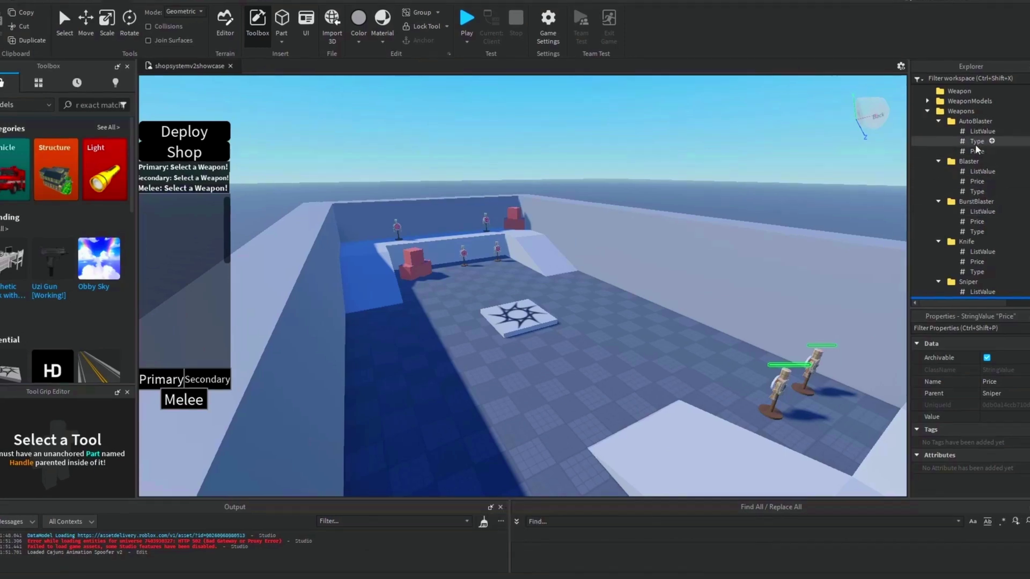
pyautogui.click(987, 415)
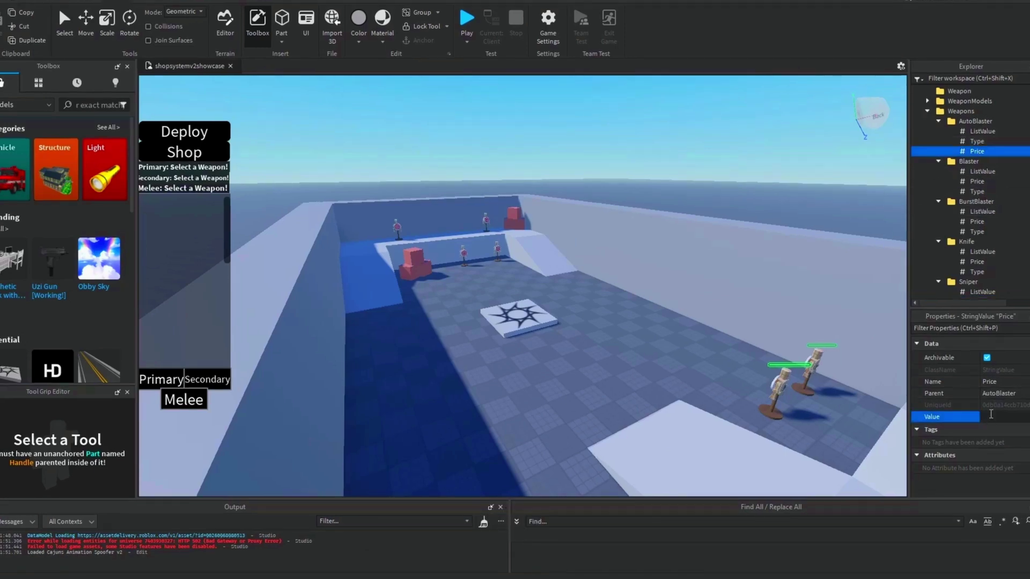
pyautogui.click(977, 181)
pyautogui.click(992, 417)
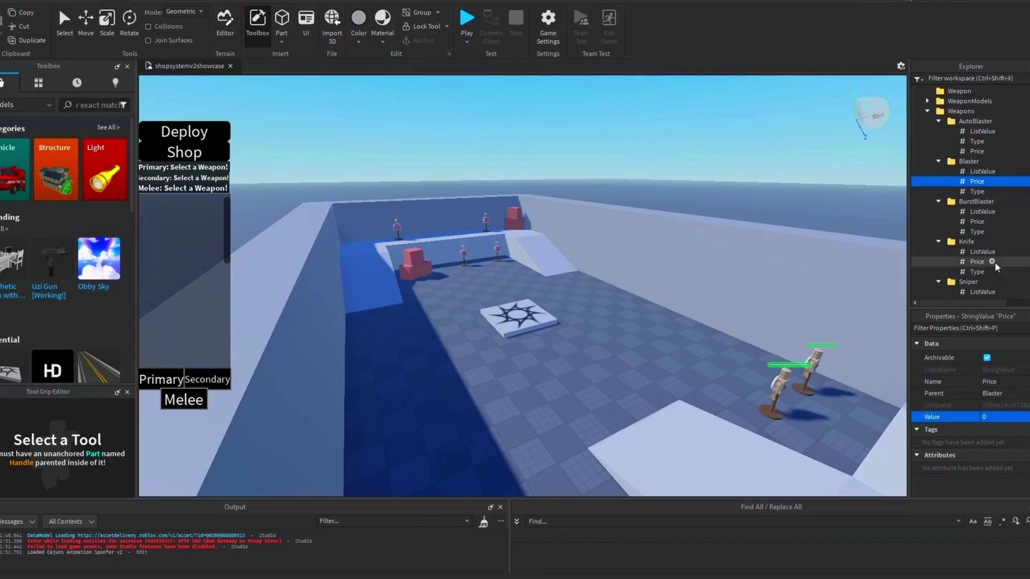
pyautogui.click(977, 222)
pyautogui.click(993, 417)
pyautogui.write('100')
pyautogui.press('Return')
# Leave the Knife's price at 0 and set the Sniper's price to 350
pyautogui.click(977, 262)
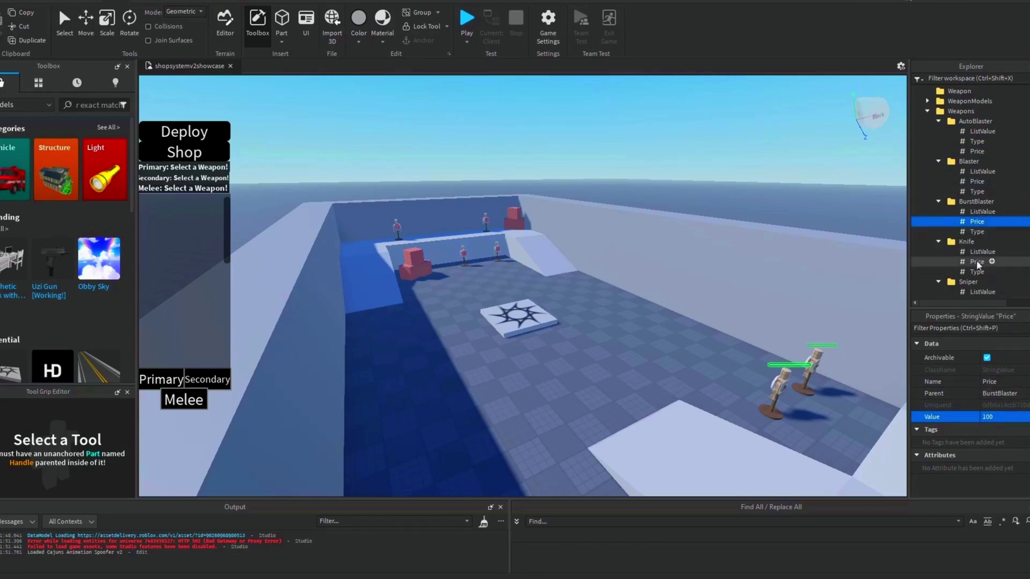
pyautogui.click(994, 419)
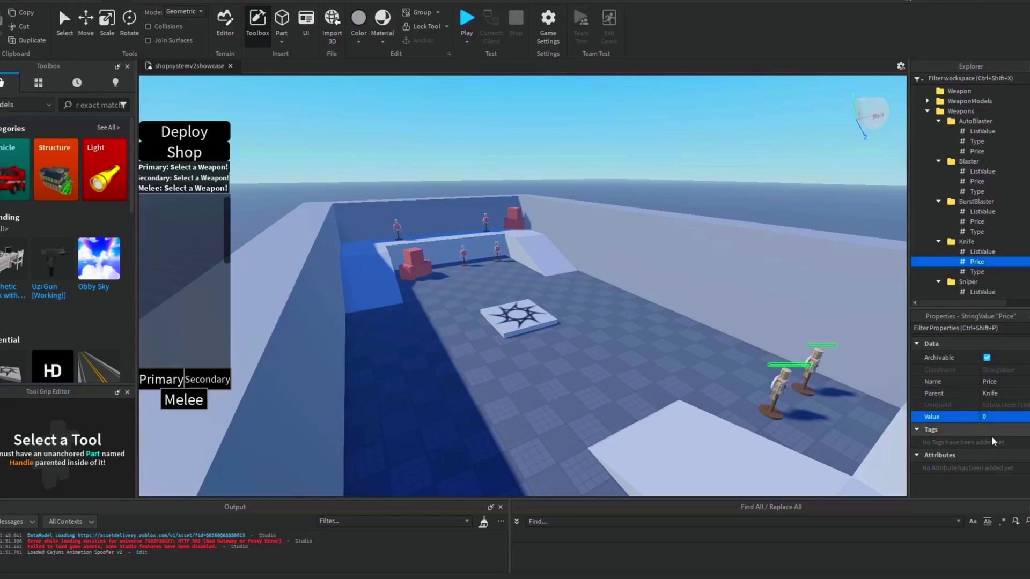
pyautogui.scroll(-2, 977, 269)
pyautogui.click(977, 259)
pyautogui.click(992, 417)
pyautogui.write('350')
pyautogui.press('Return')
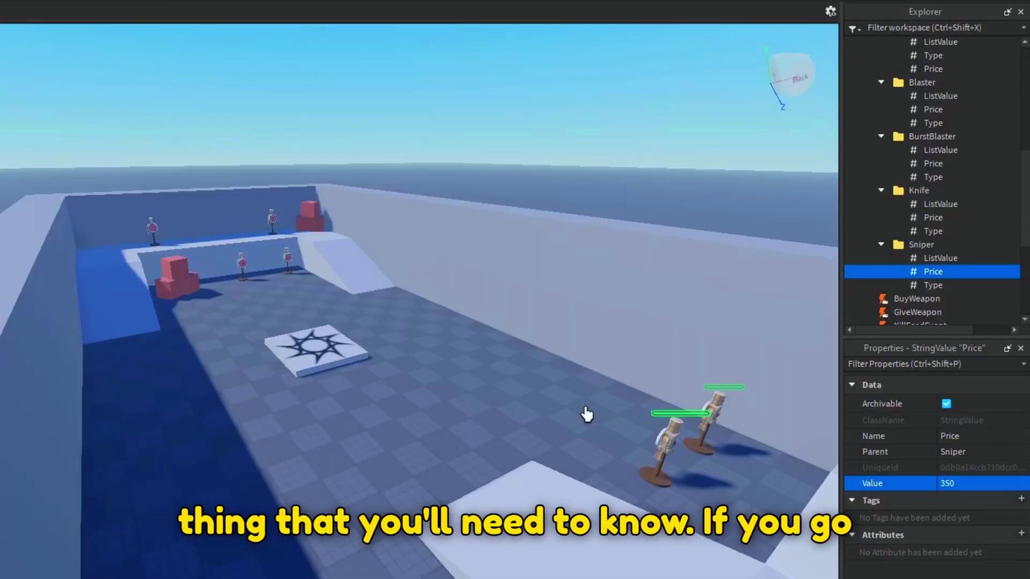
# Open the leaderstats script under ServerScriptService in the script editor
pyautogui.scroll(-4, 967, 224)
pyautogui.scroll(-1, 925, 224)
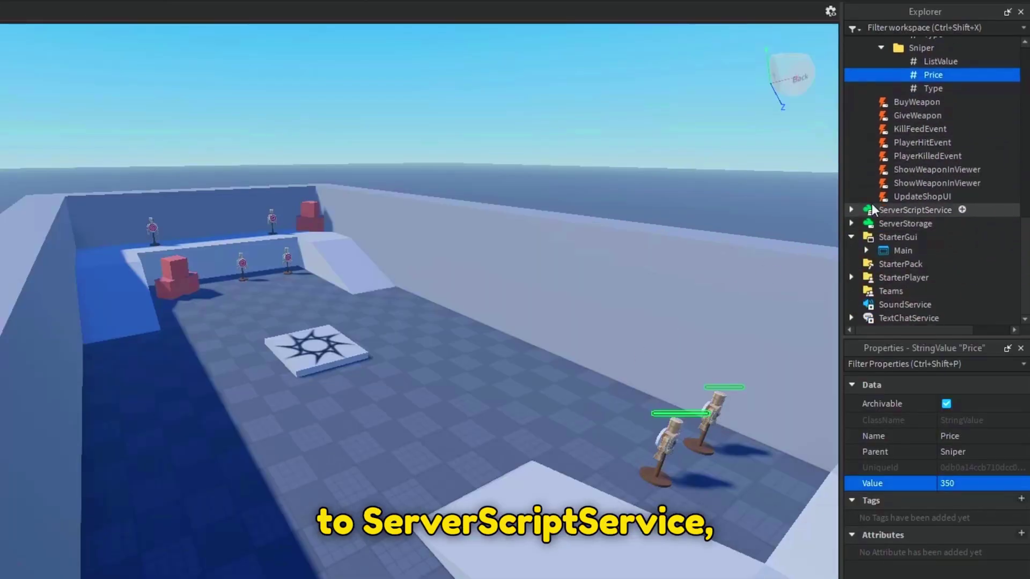
pyautogui.click(852, 209)
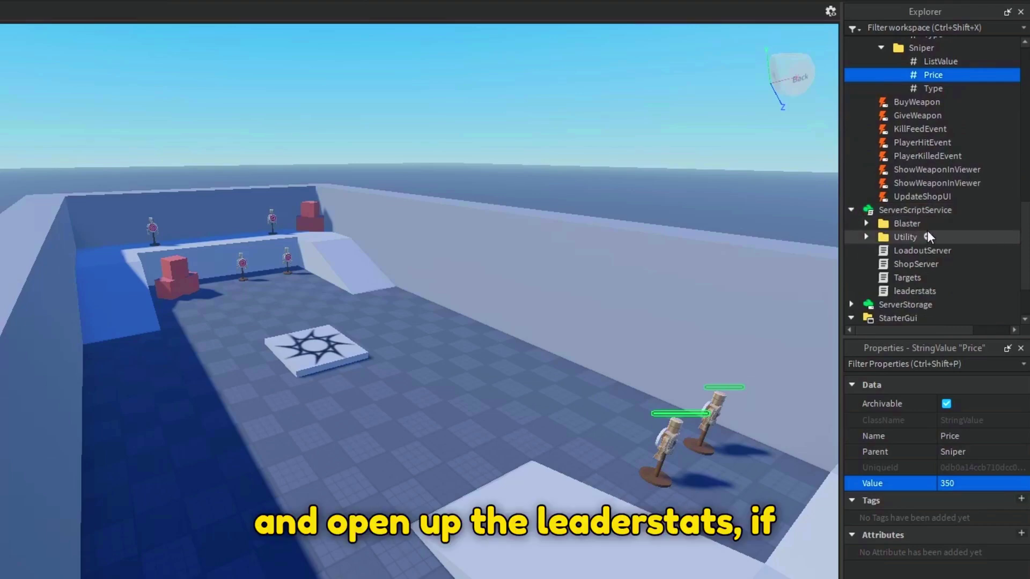
pyautogui.click(894, 289)
pyautogui.doubleClick(894, 289)
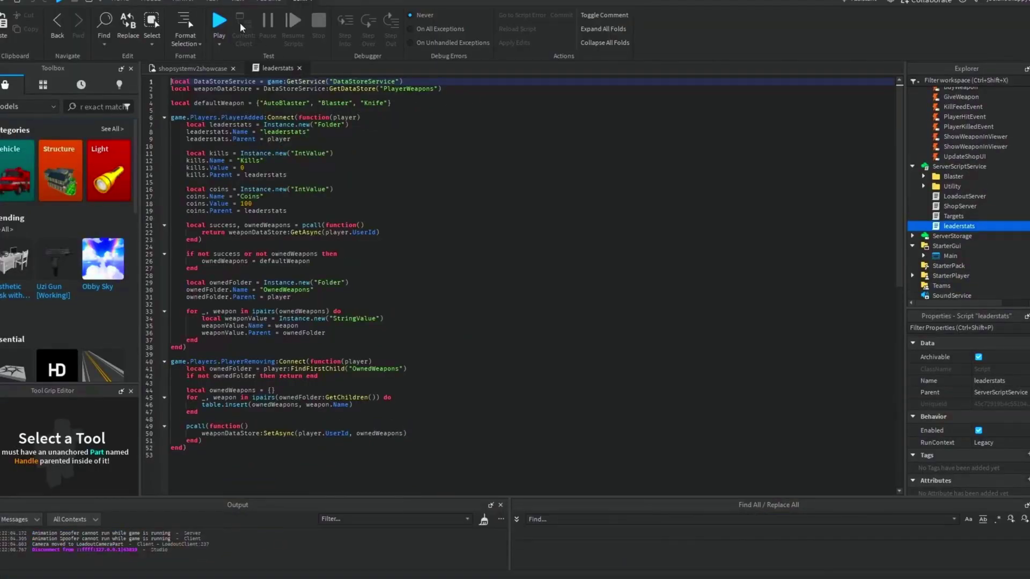
# Playtest the game, browse the shop's Secondary, Melee and Primary tabs, and select the owned AutoBlaster
pyautogui.press('F5')
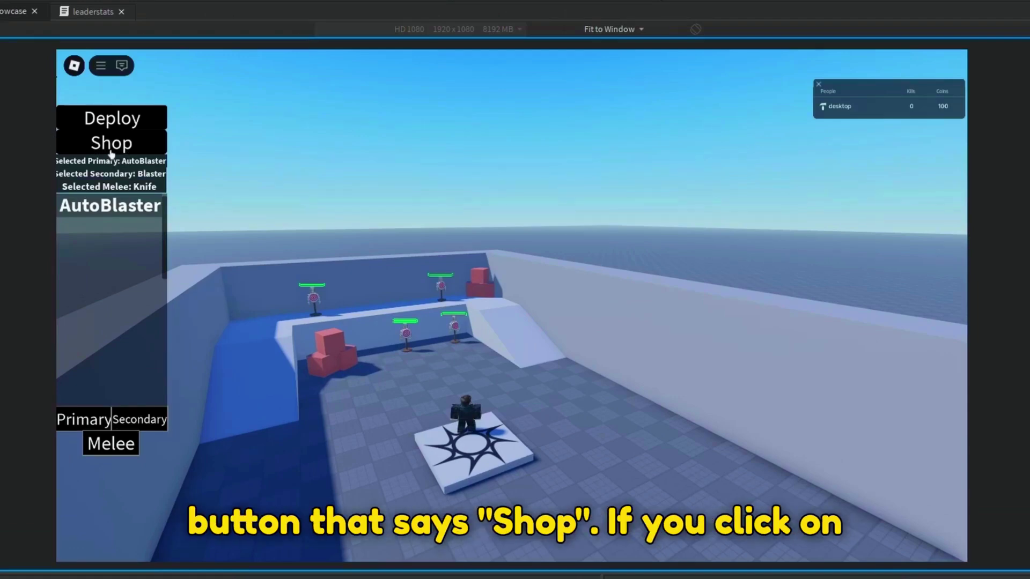
pyautogui.click(132, 143)
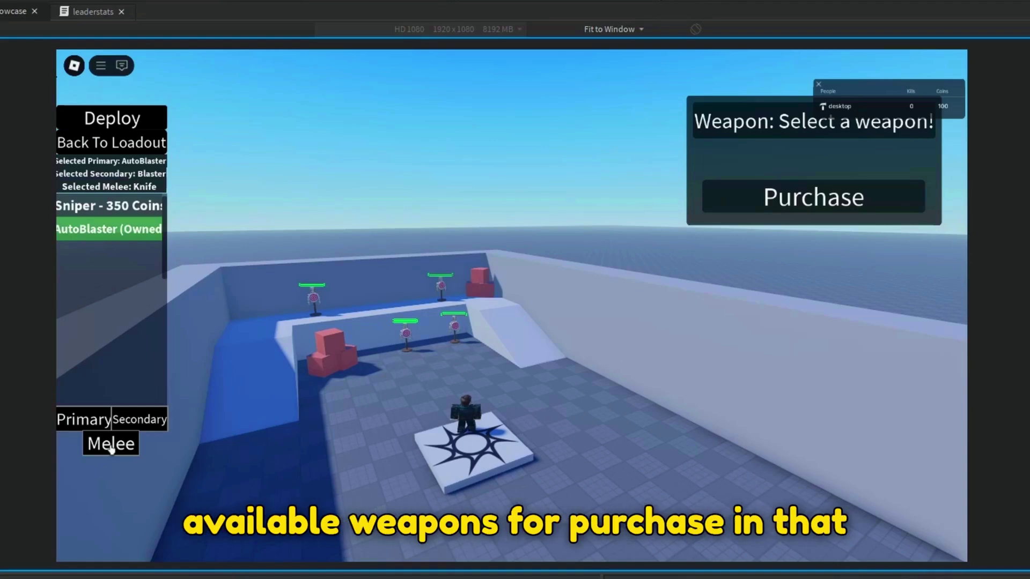
pyautogui.click(133, 422)
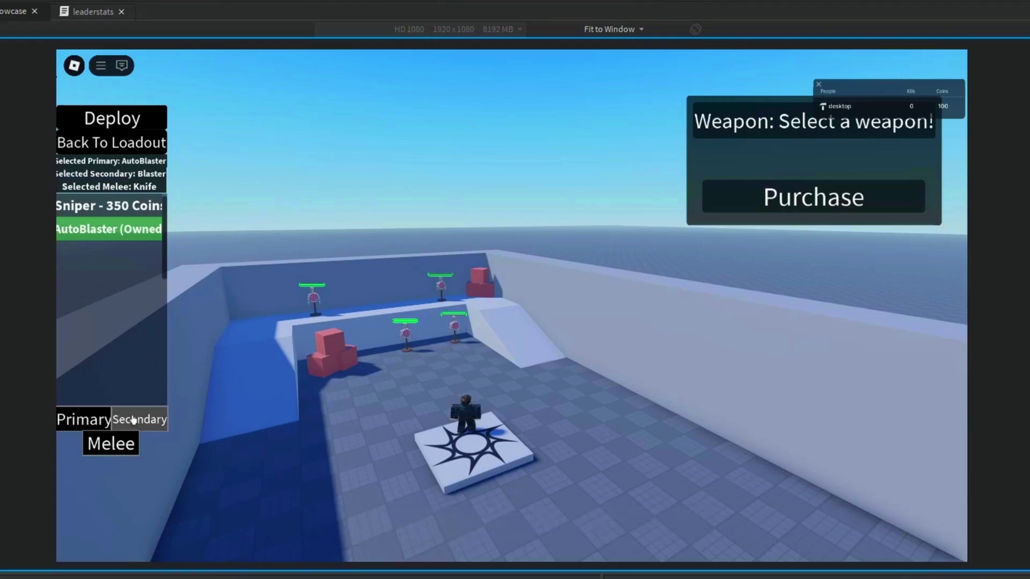
pyautogui.click(119, 446)
pyautogui.click(107, 426)
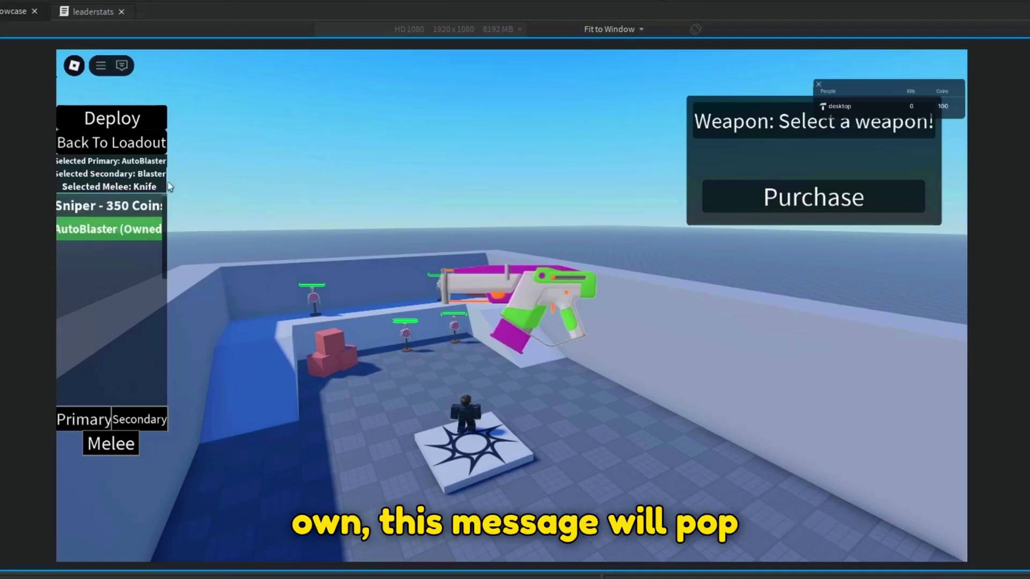
pyautogui.click(140, 231)
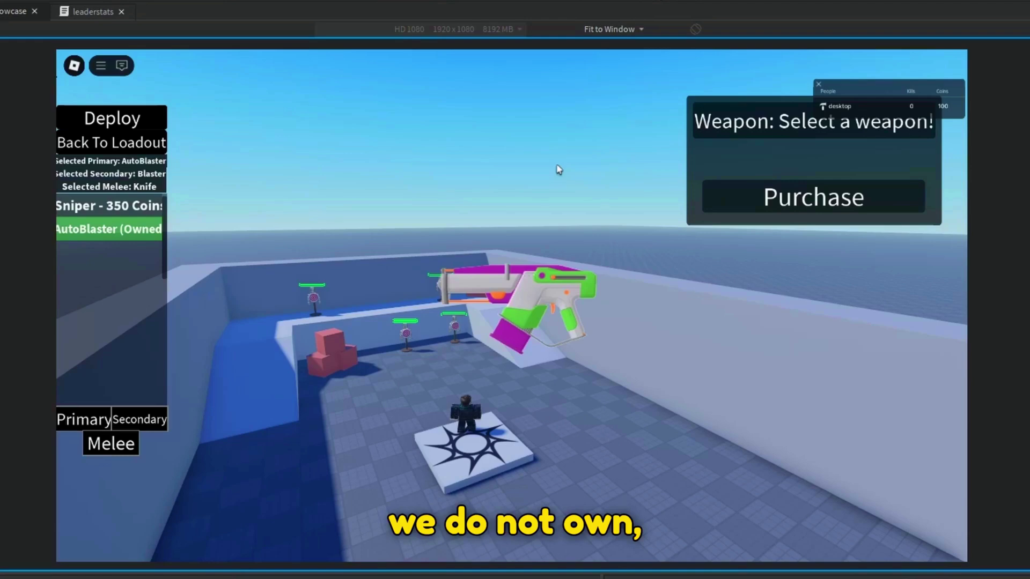
# Try to buy the Sniper for 350 Coins; the purchase fails for insufficient coins
pyautogui.click(115, 212)
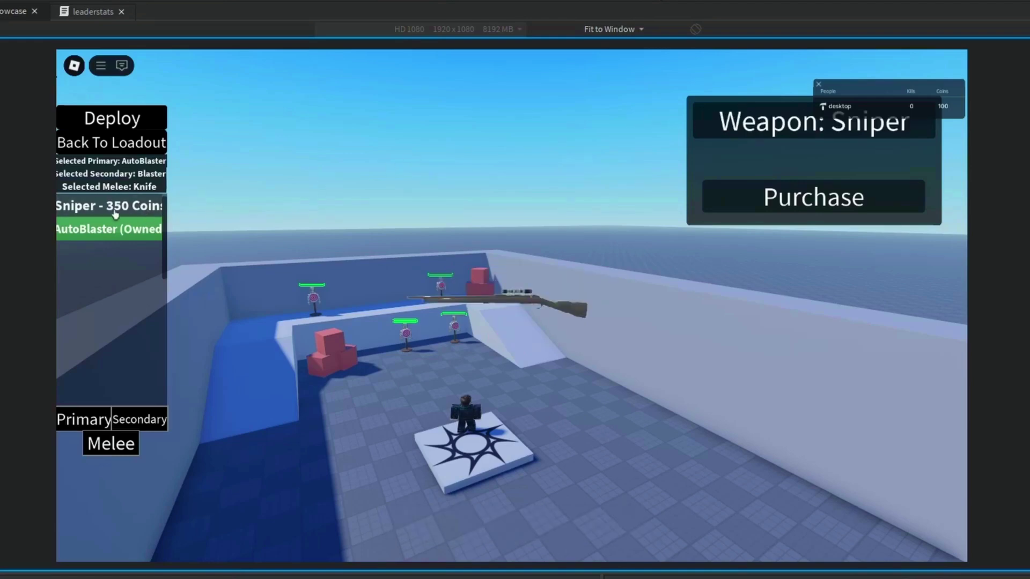
pyautogui.click(802, 201)
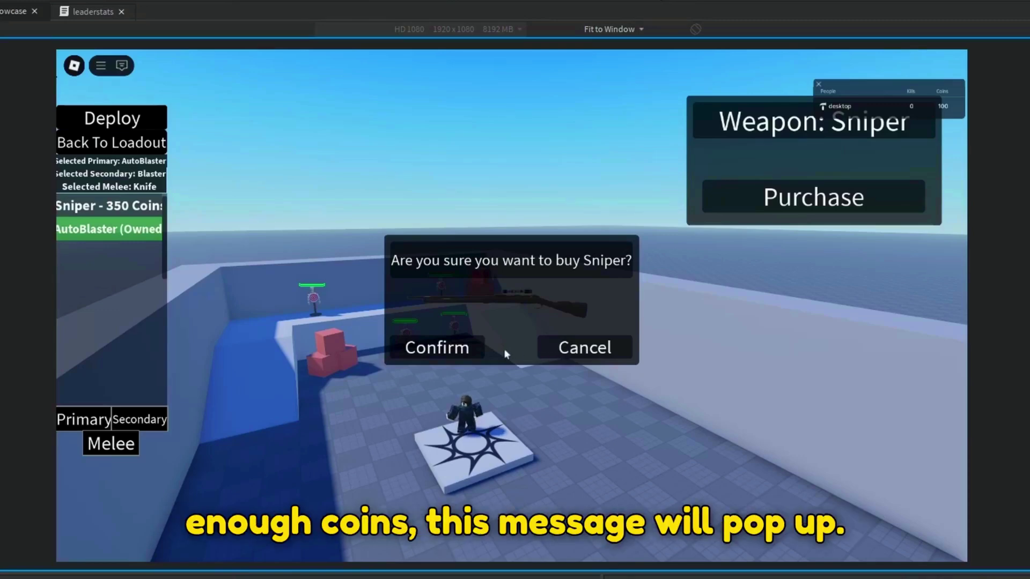
pyautogui.click(475, 349)
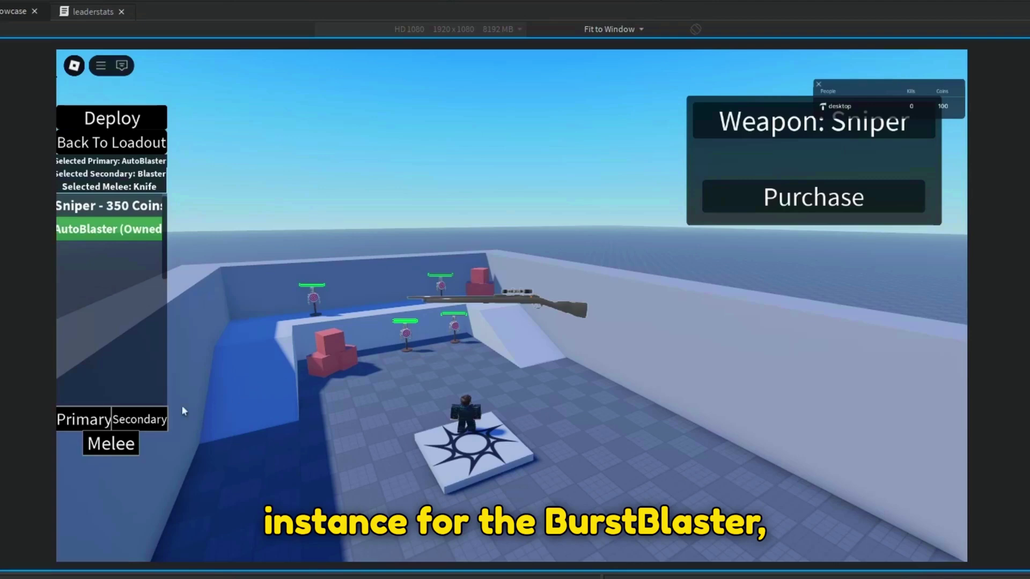
# Buy the BurstBlaster from the shop's Secondary tab
pyautogui.click(151, 423)
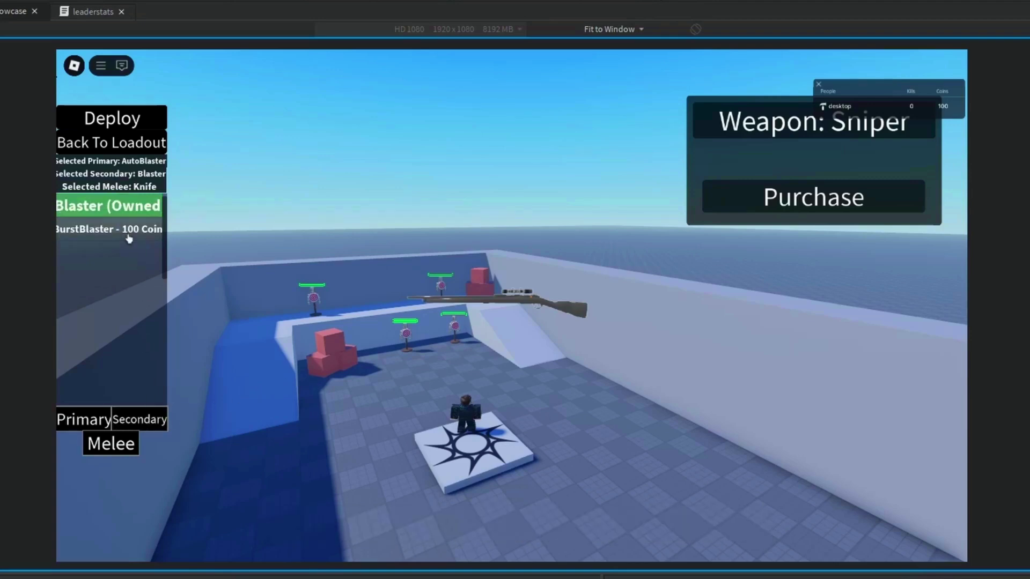
pyautogui.click(129, 235)
pyautogui.click(738, 203)
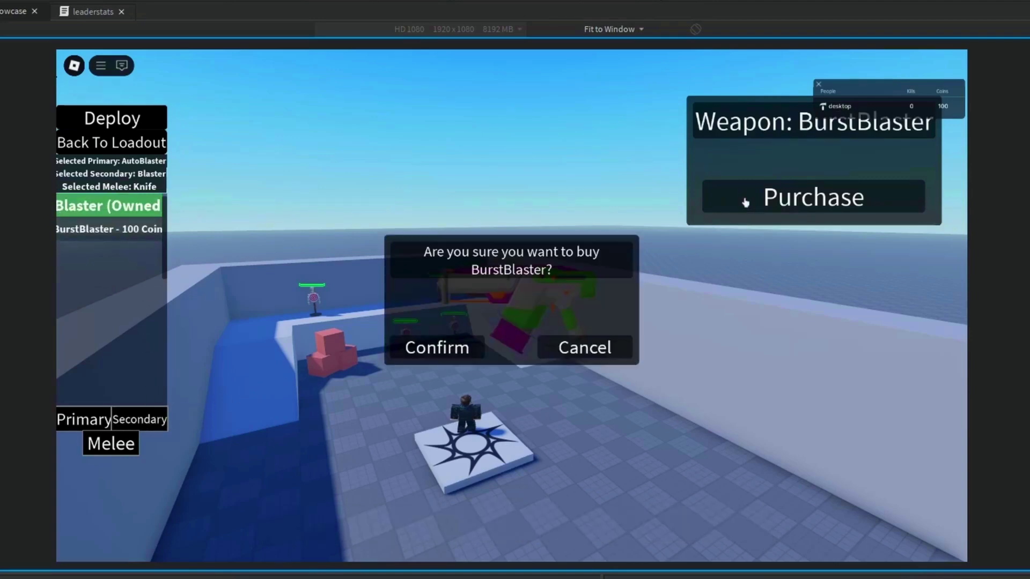
pyautogui.click(453, 349)
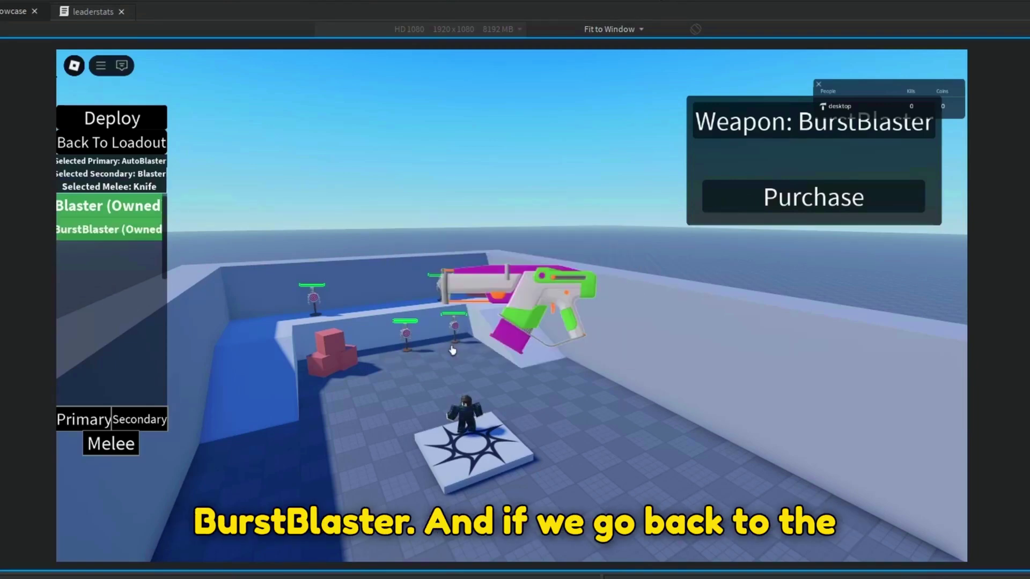
# Back in the loadout, select BurstBlaster as the secondary weapon and deploy
pyautogui.click(119, 153)
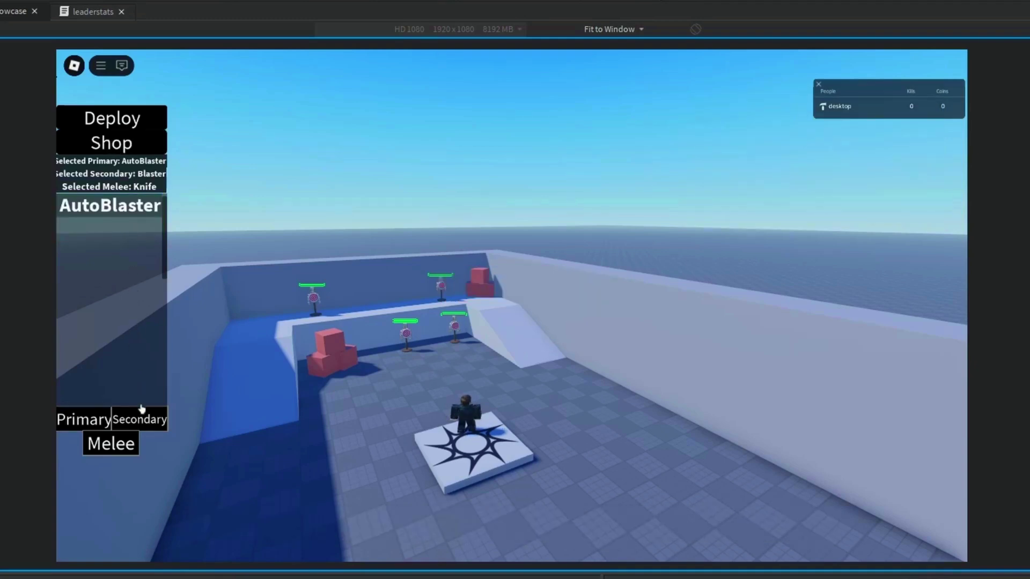
pyautogui.click(146, 420)
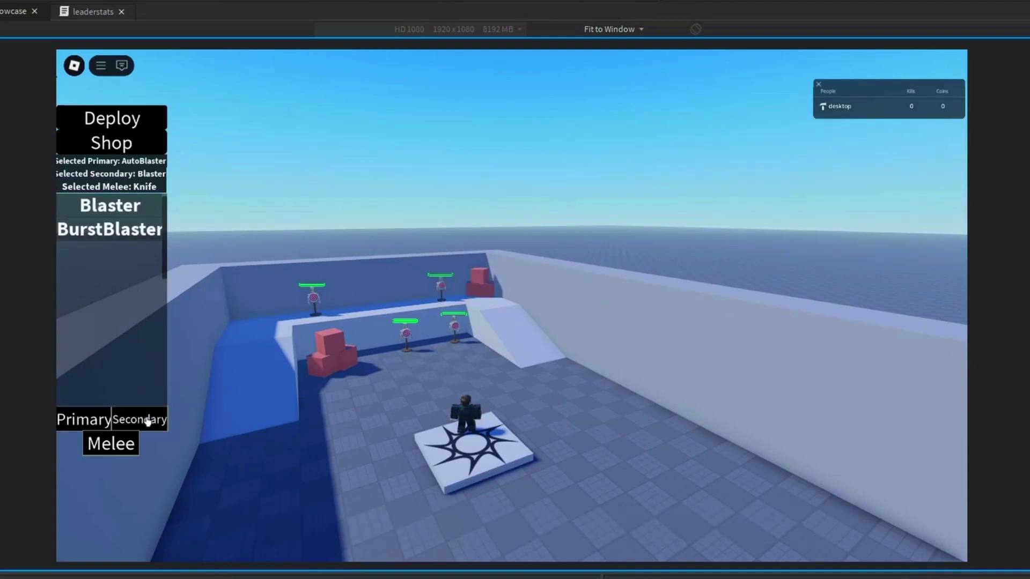
pyautogui.click(127, 236)
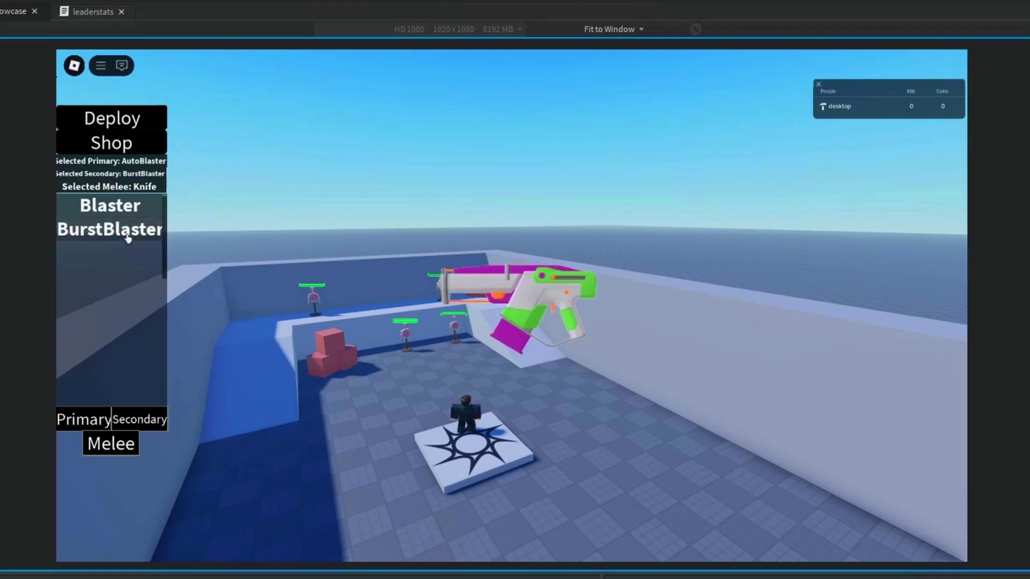
pyautogui.click(131, 119)
# Equip the BurstBlaster from hotbar slot 2, showing 30/30 ammo
pyautogui.press('2')
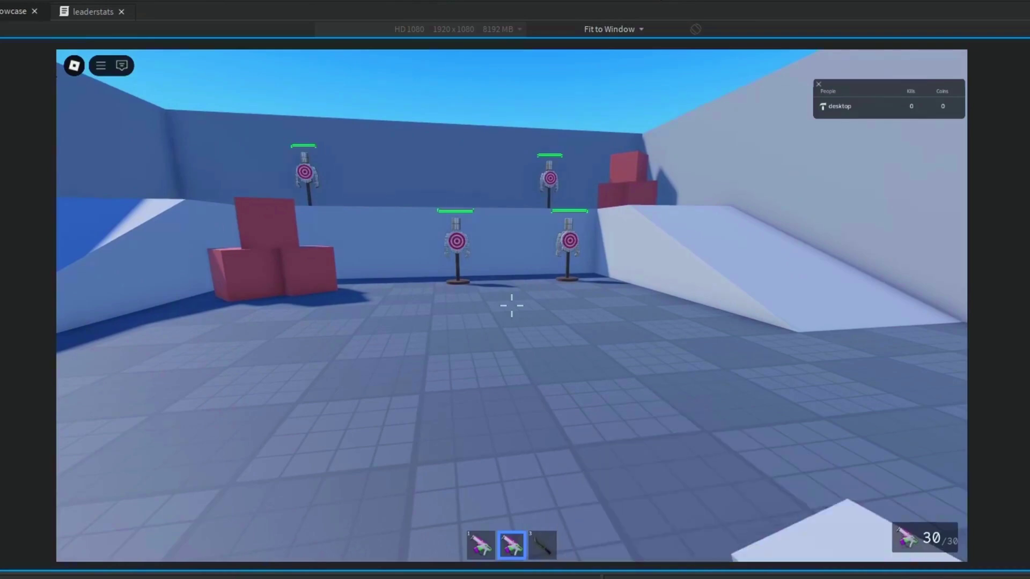